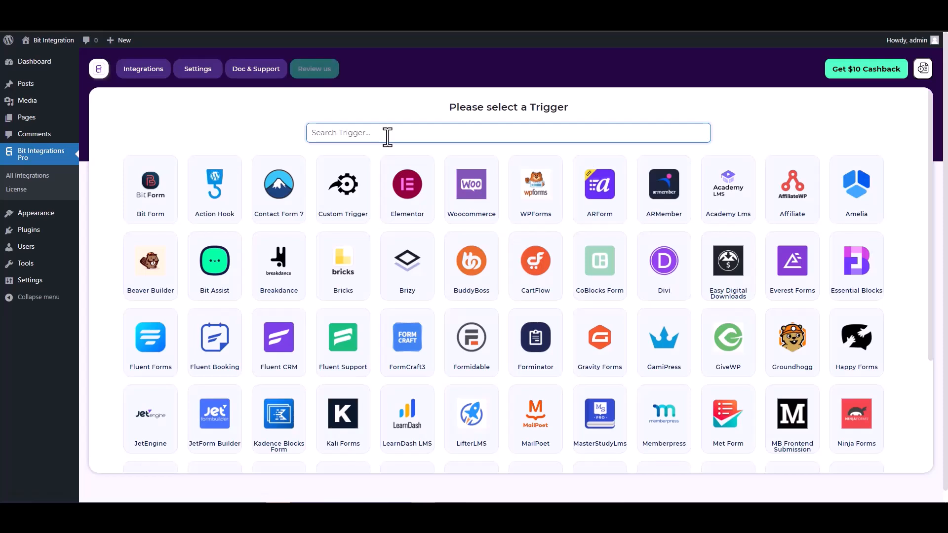
- Search 'co', set CoBlocks Form as the trigger, and start fetching a sample submission
text(co)
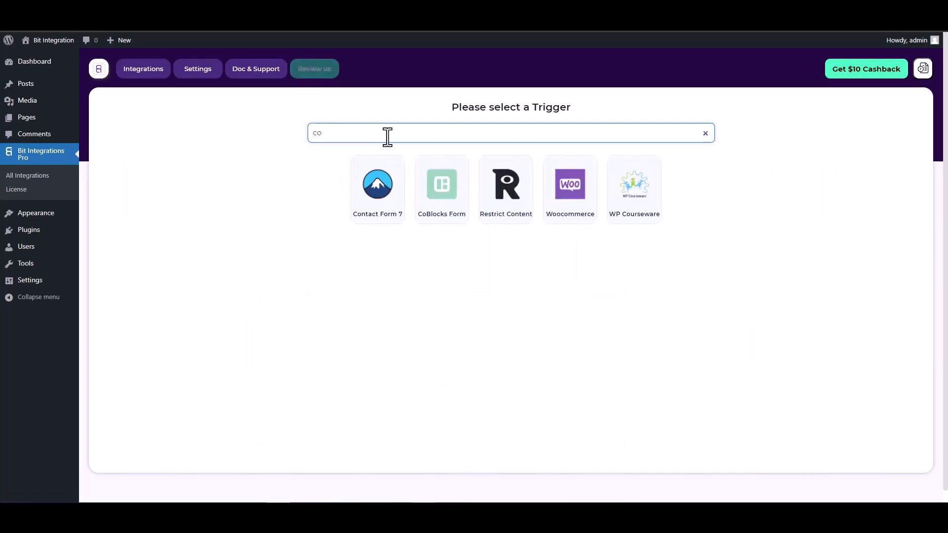
click(441, 186)
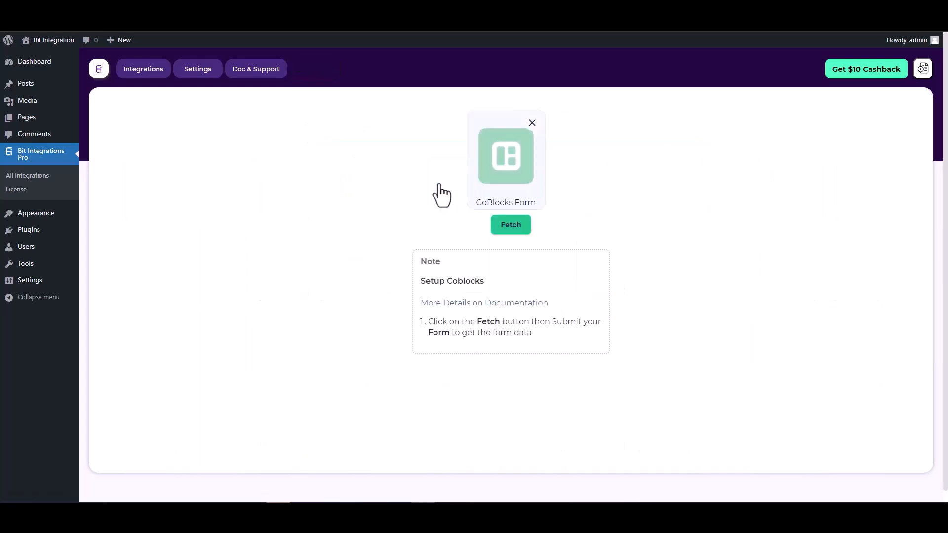
click(503, 231)
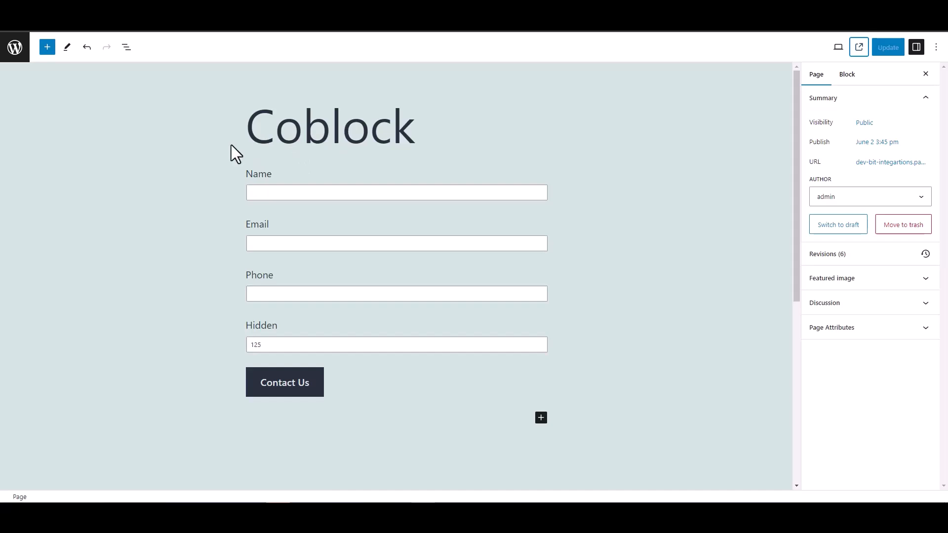
- Check the hidden field's preset value, then submit the Coblock form with name 'test', a sample e-mail and phone
double_click(237, 327)
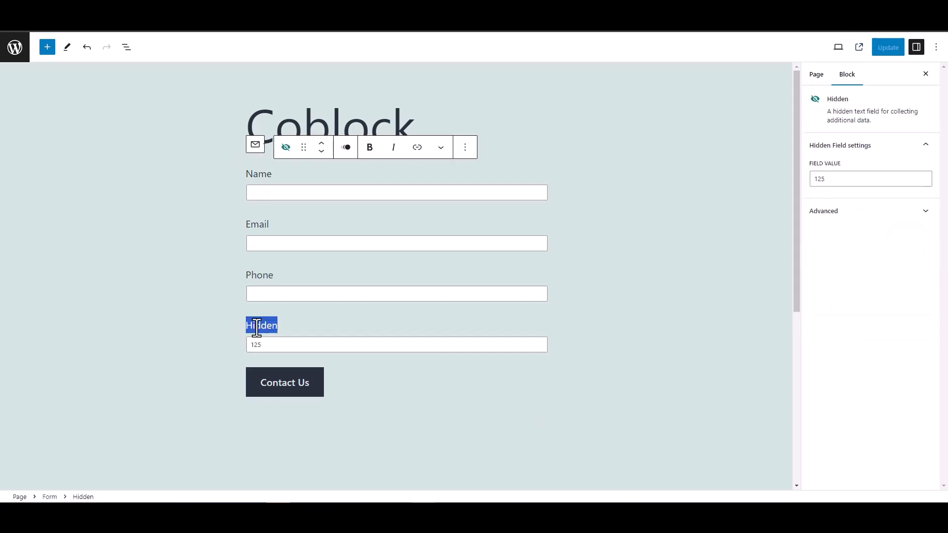
click(201, 296)
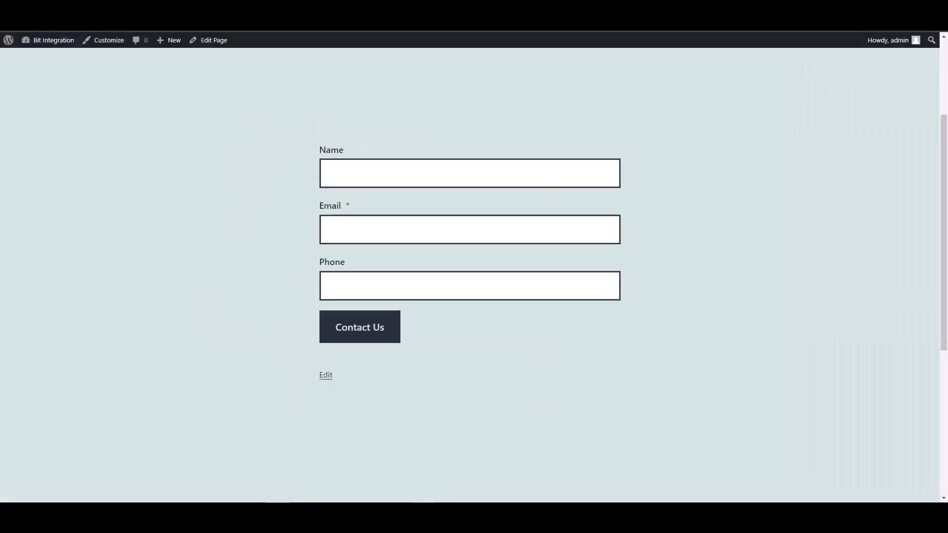
click(360, 176)
text(test)
key(Tab)
text(test@)
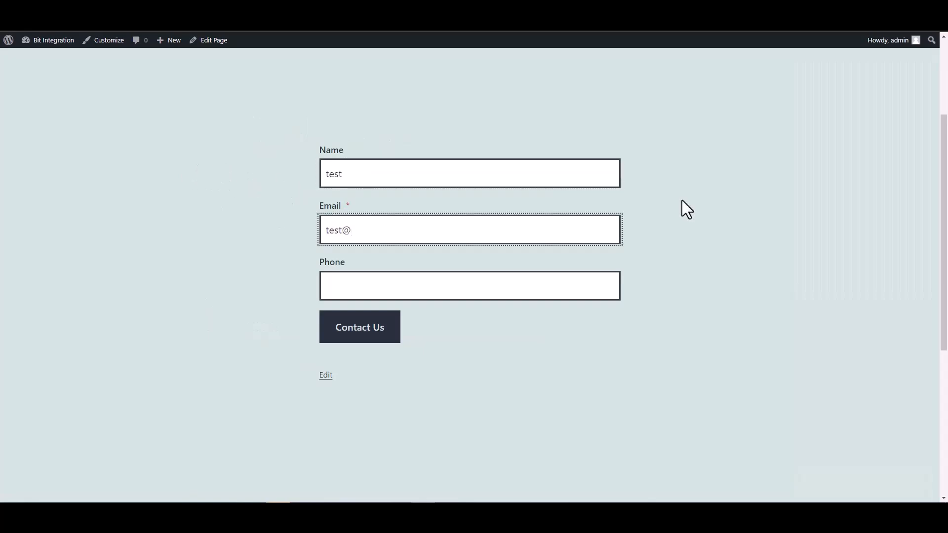
text(test.com)
click(568, 288)
text(12345678)
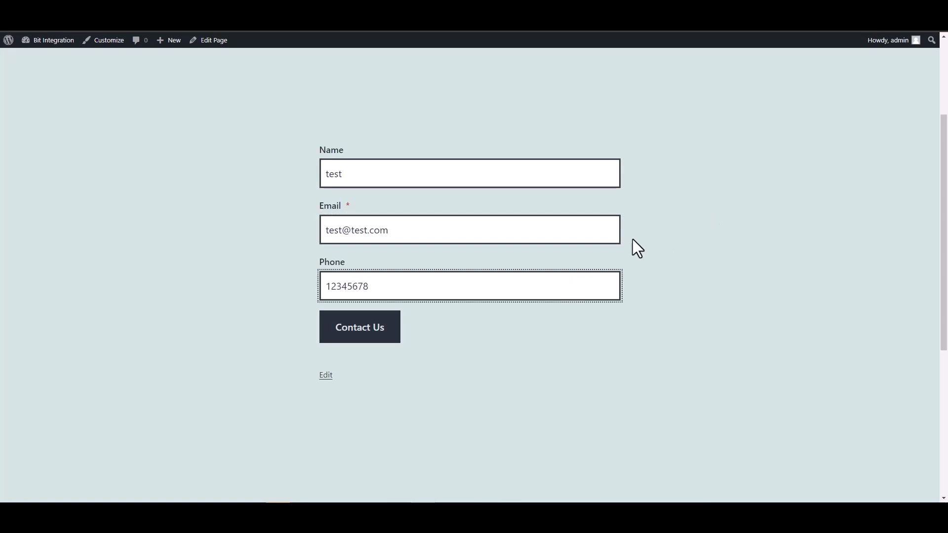
click(393, 334)
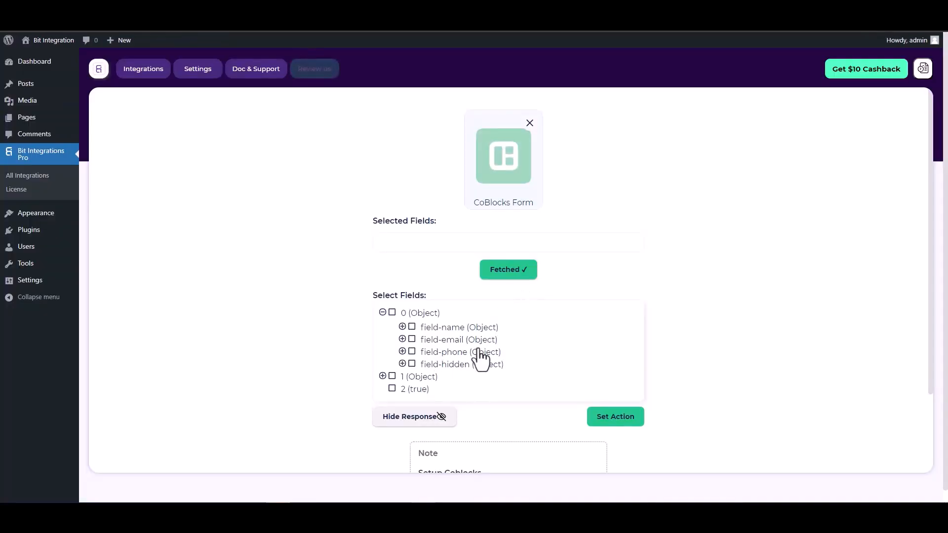
- Include field-name, field-email, field-phone and field-hidden in the trigger data
click(412, 328)
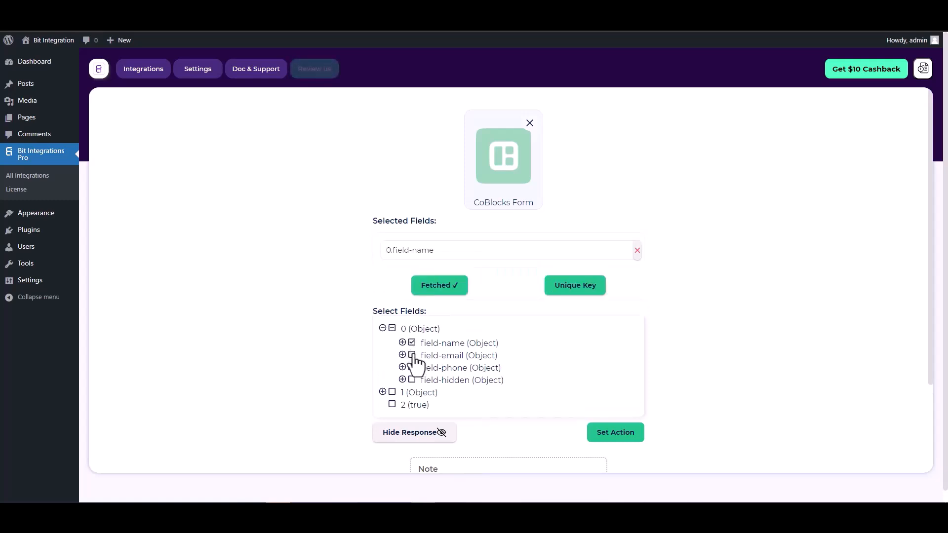
click(413, 357)
click(412, 393)
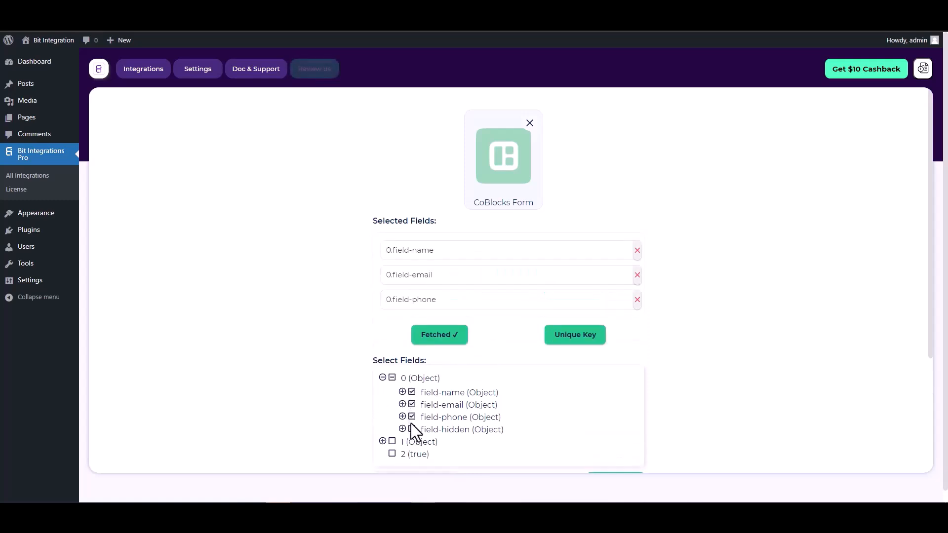
click(412, 429)
scroll(506, 303, down, 1)
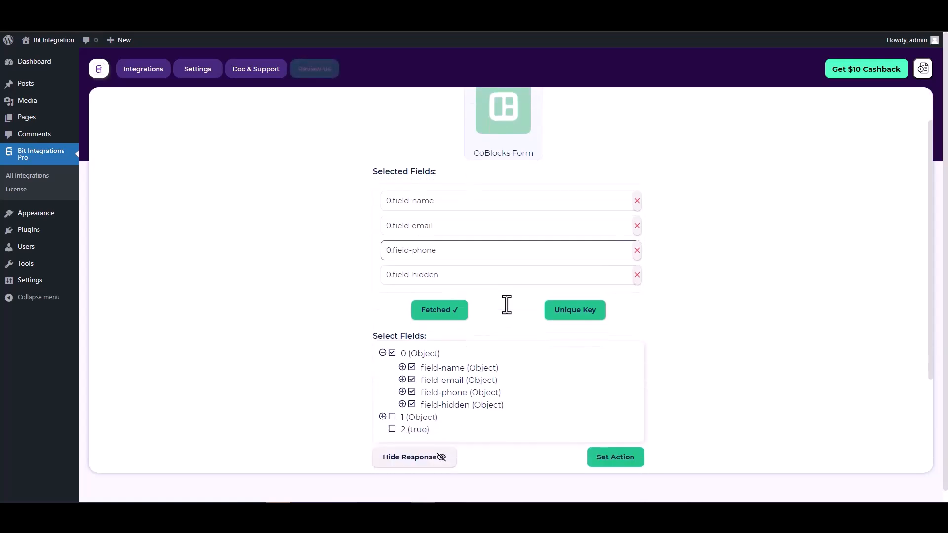
- Set 0.field-hidden as the trigger's unique primary key
click(571, 321)
click(516, 273)
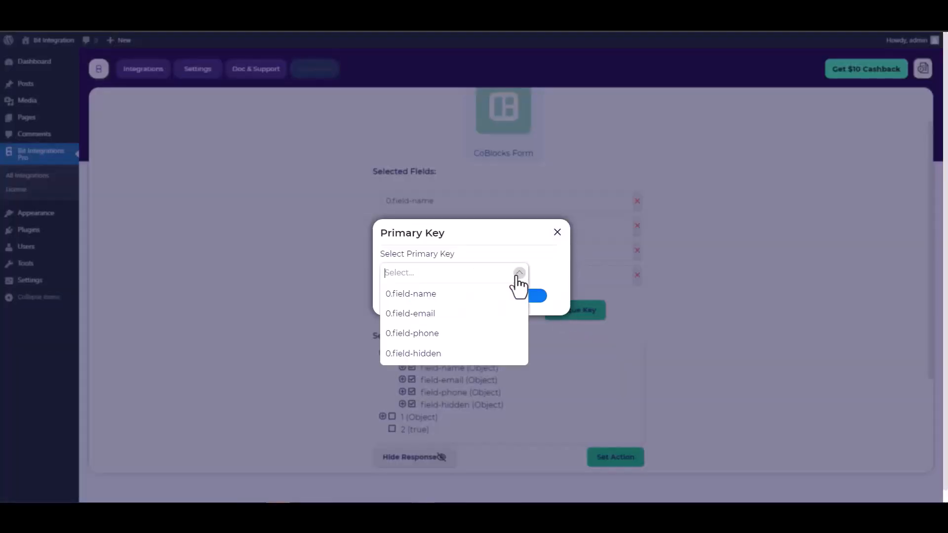
click(422, 354)
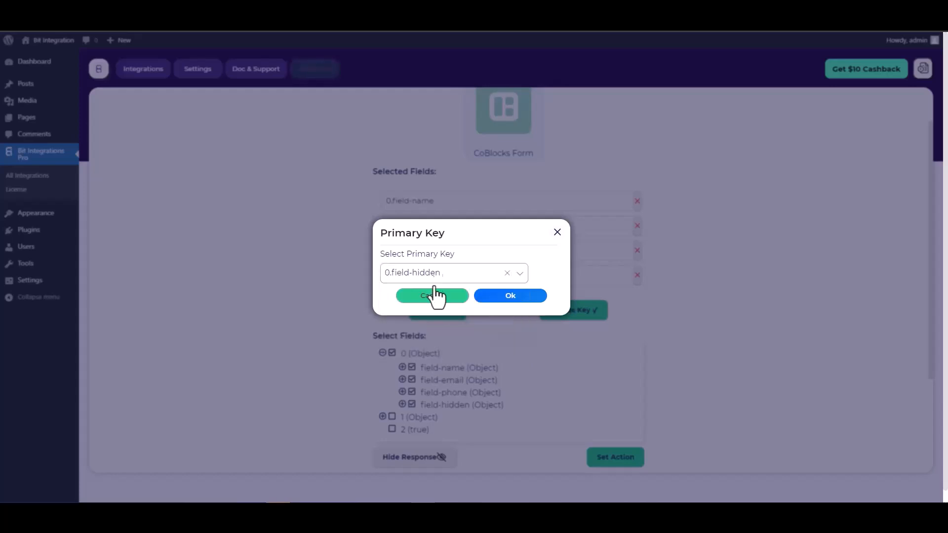
click(511, 296)
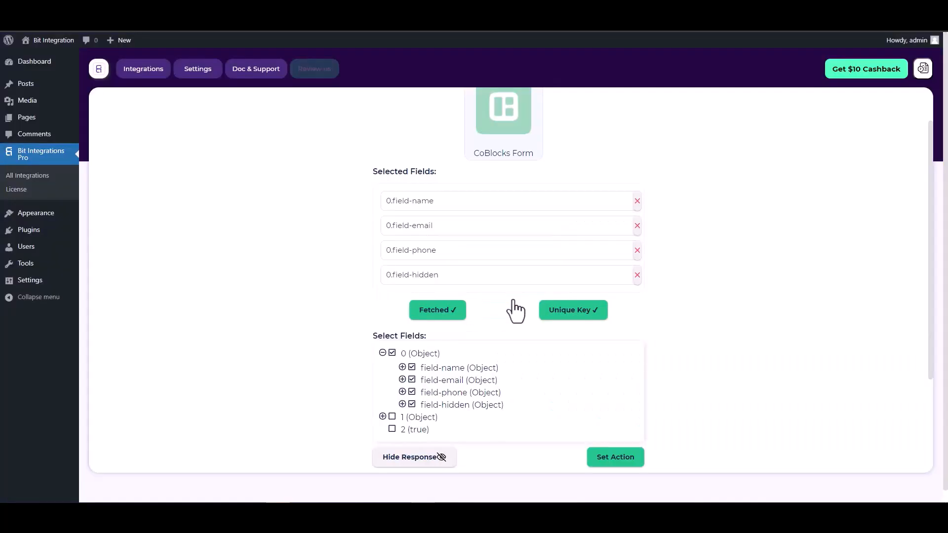
scroll(499, 289, down, 2)
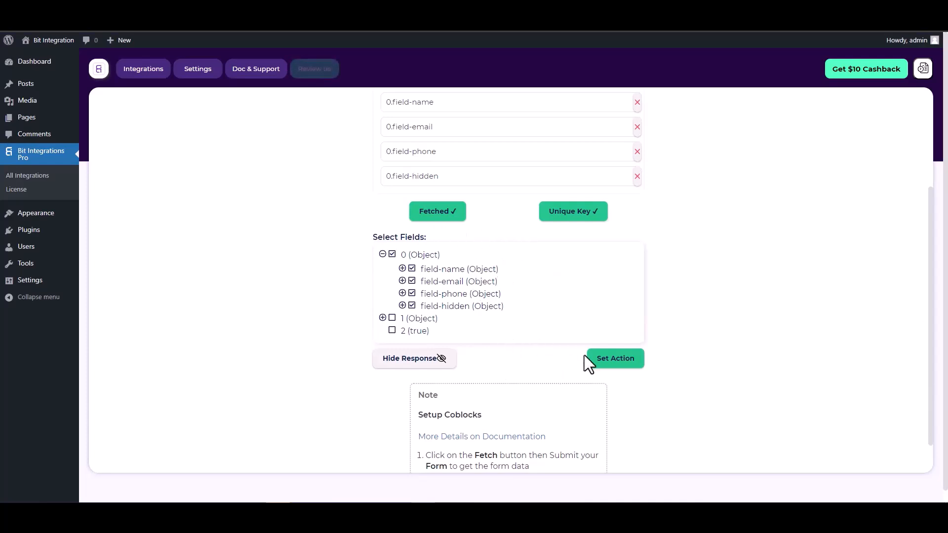
- Choose Kirim Email as the flow's action app
click(616, 364)
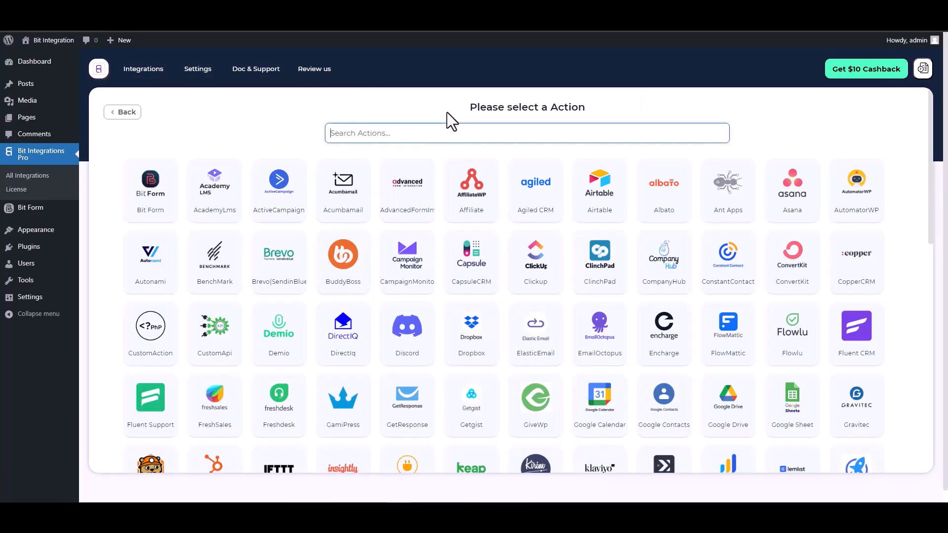
text(kiri)
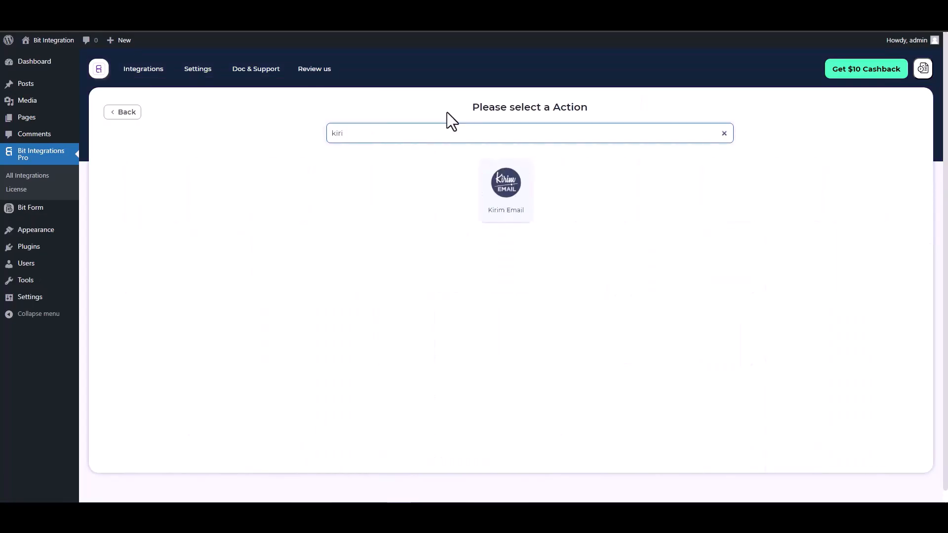
click(503, 194)
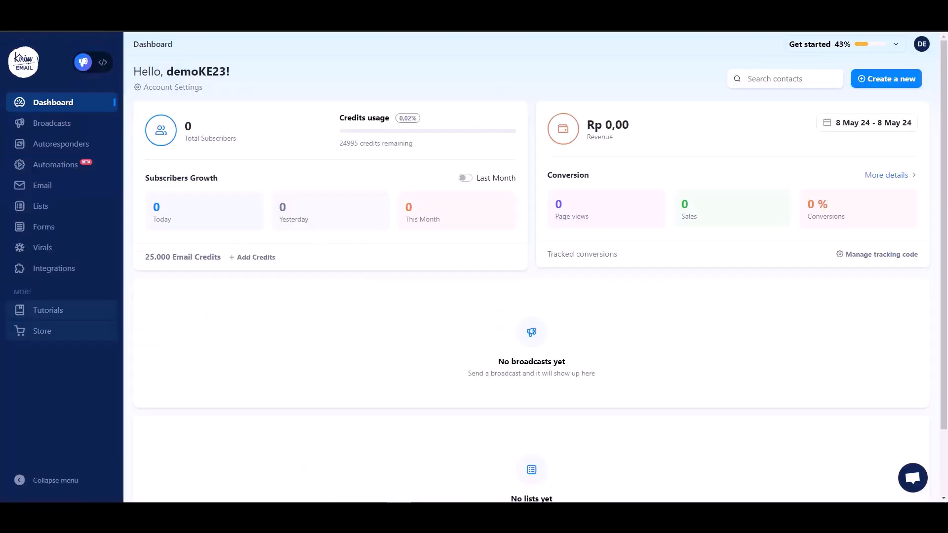
click(922, 45)
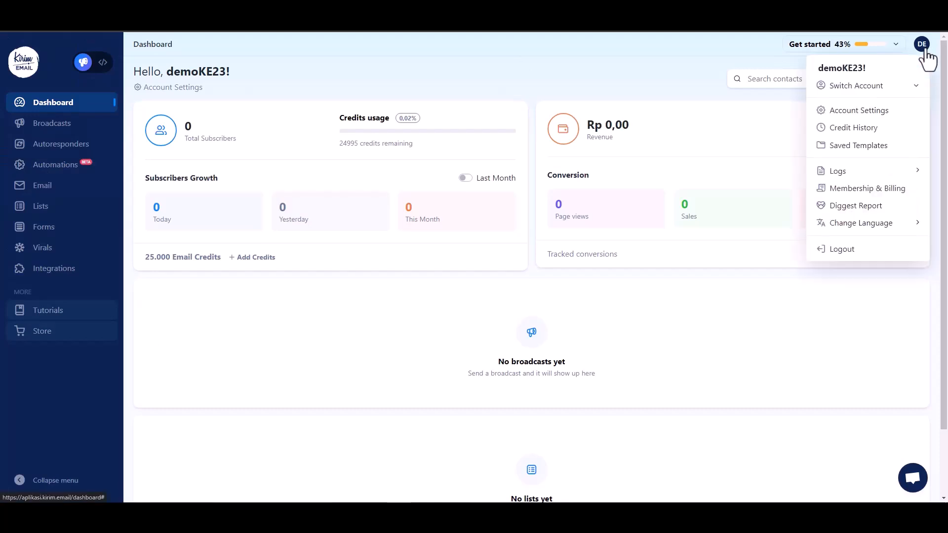
click(854, 126)
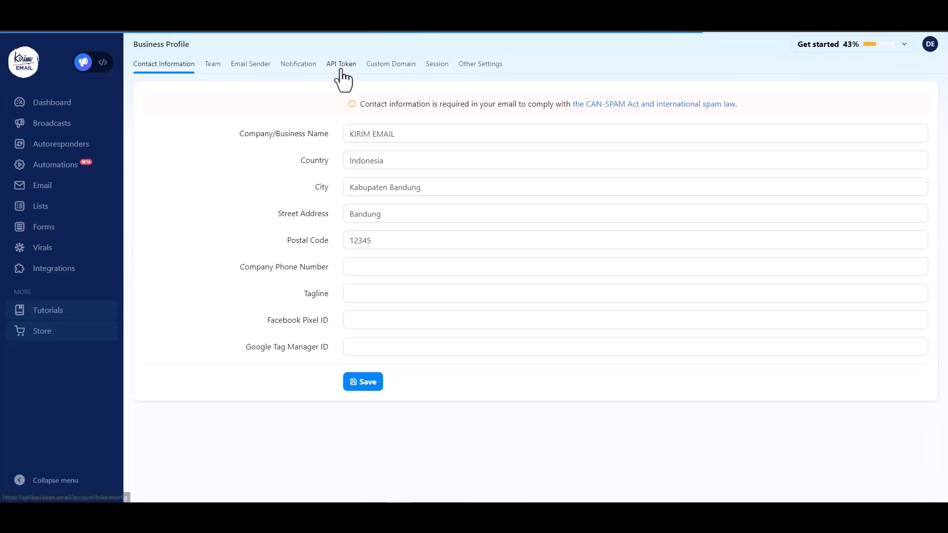
click(342, 66)
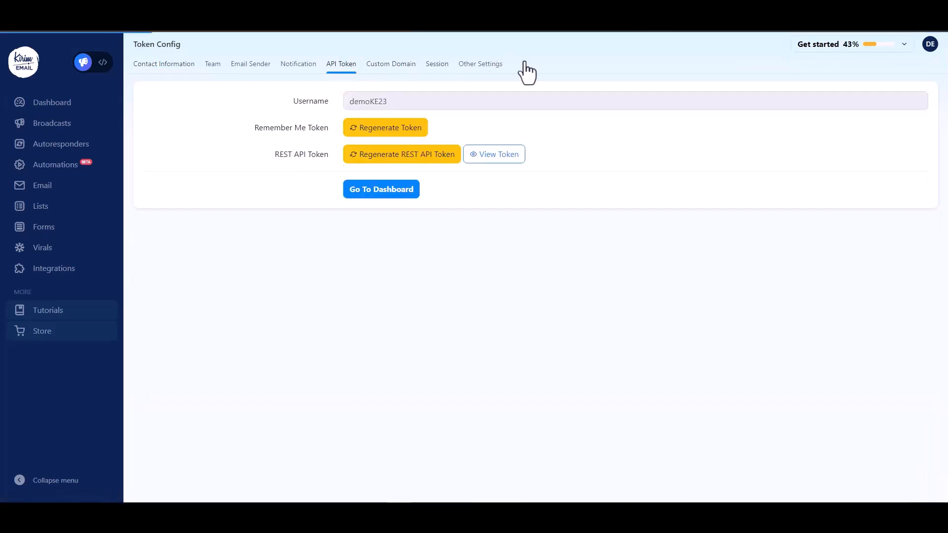
click(492, 155)
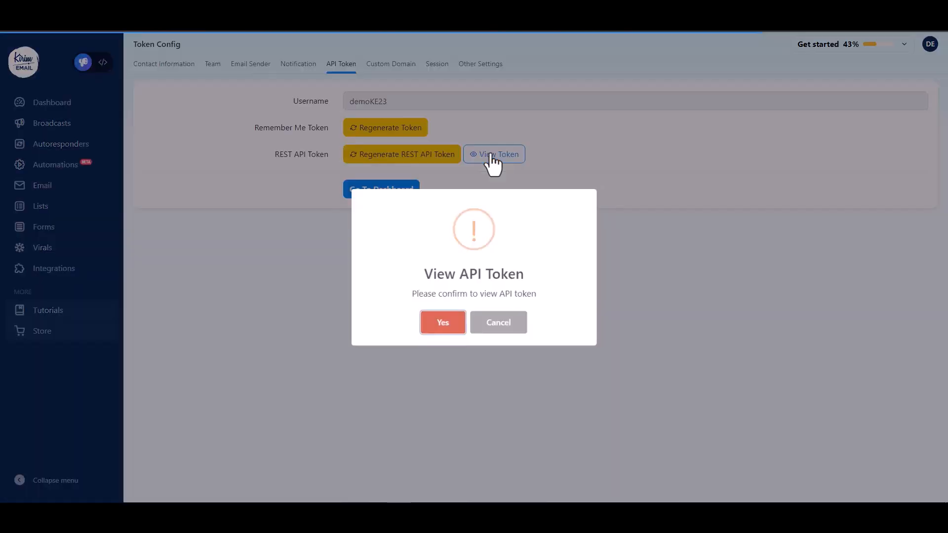
click(434, 328)
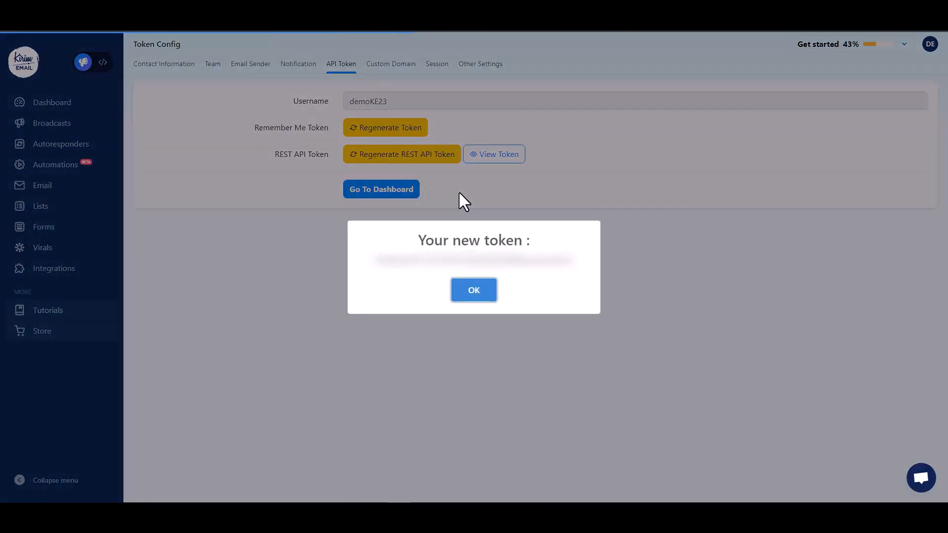
- Copy the new API token and return to the WordPress integration settings
double_click(535, 263)
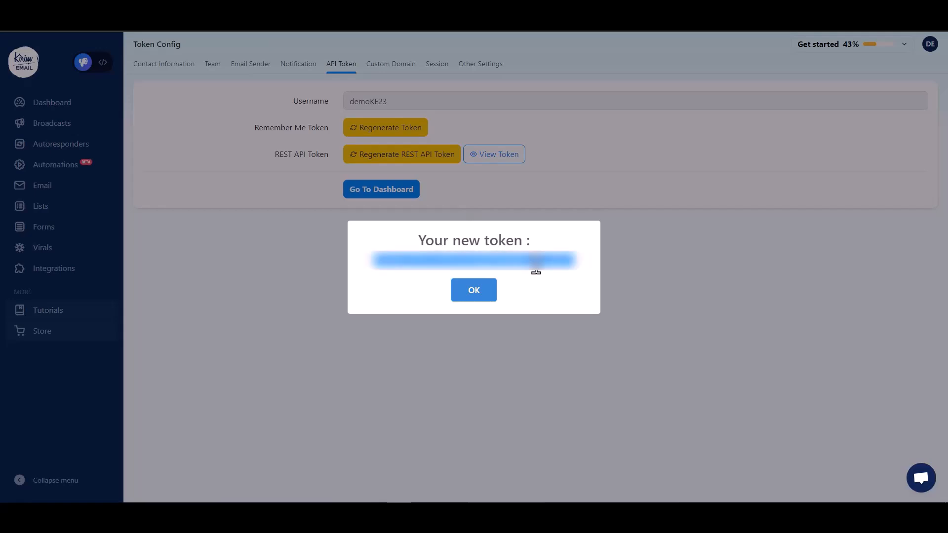
click(467, 291)
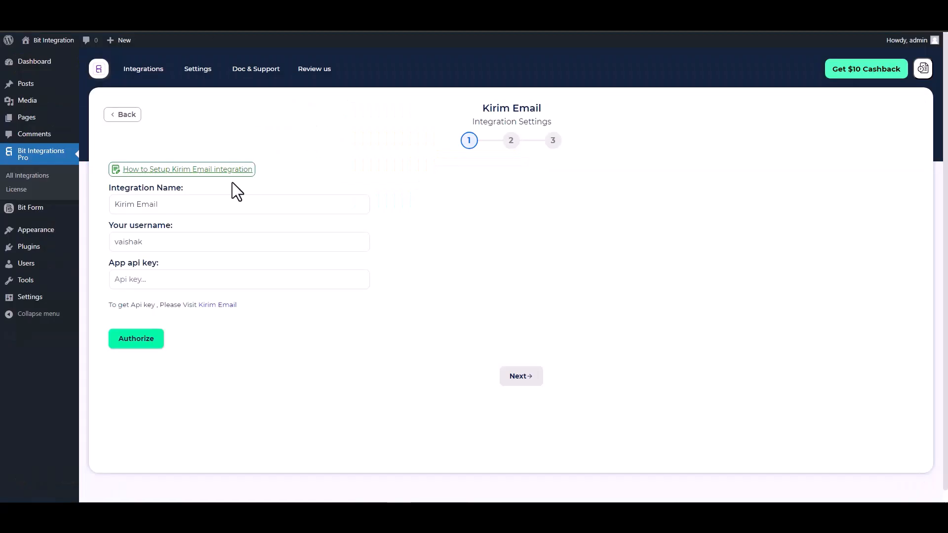
click(173, 277)
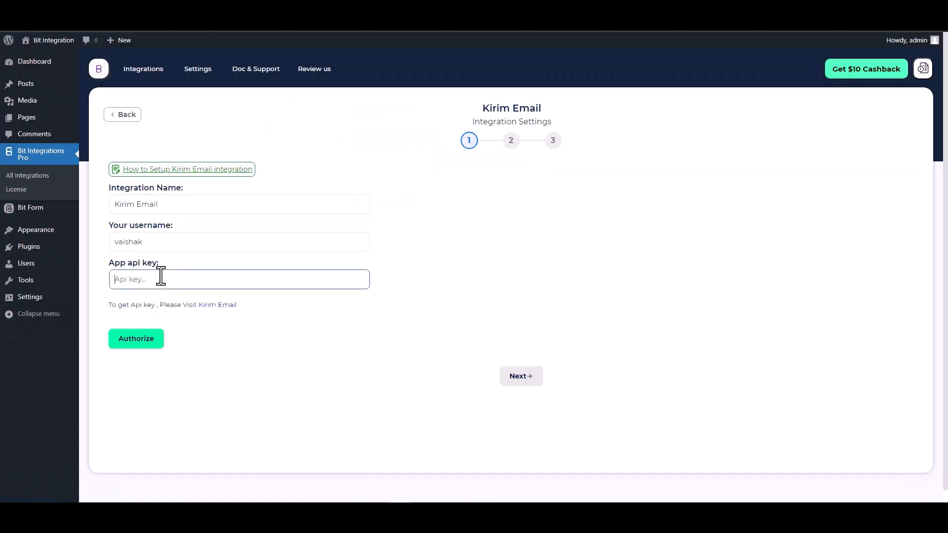
- Enter the API key and Kirim Email username, authorize the connection, and continue to step 2
key(ctrl+v)
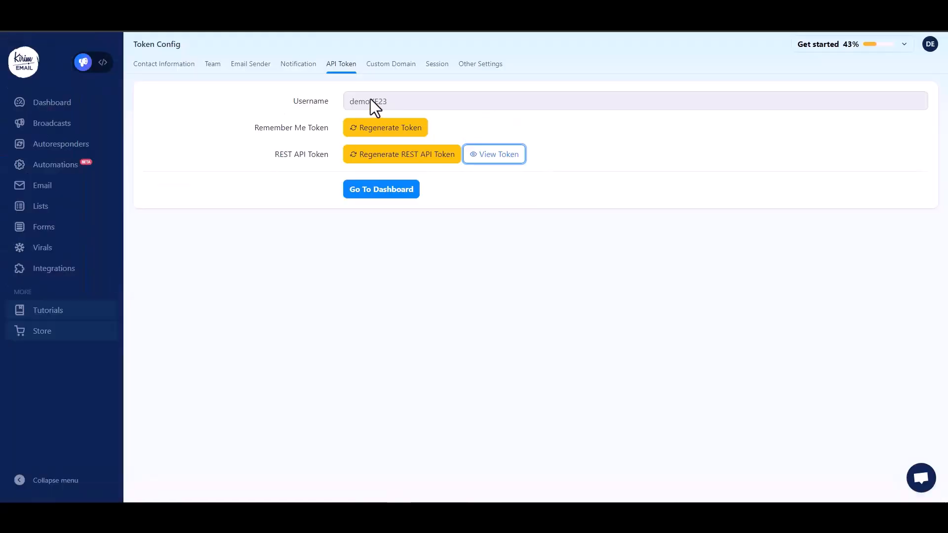
double_click(371, 102)
key(ctrl+c)
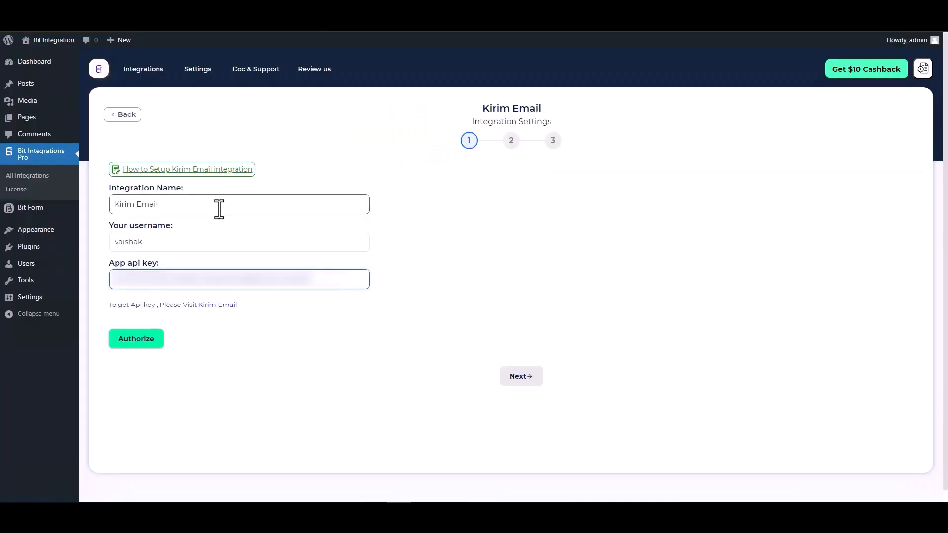
click(167, 242)
double_click(166, 242)
key(ctrl+v)
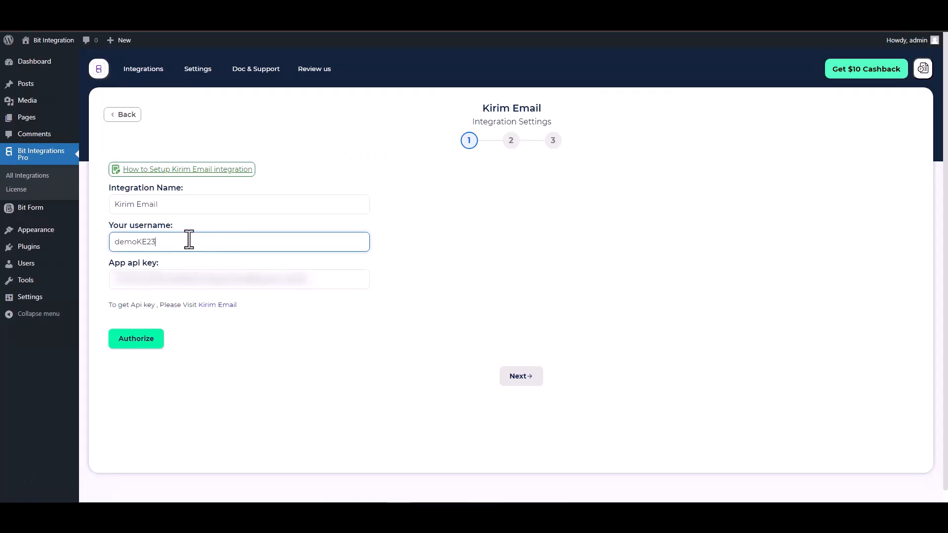
click(140, 340)
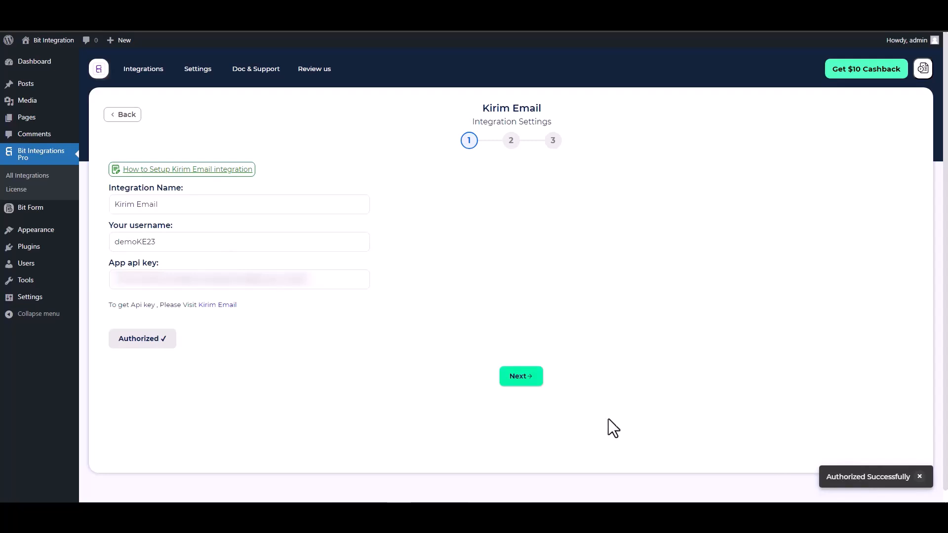
click(522, 377)
- Set the action to Add Subscriber on the Bit Integrations list
click(348, 183)
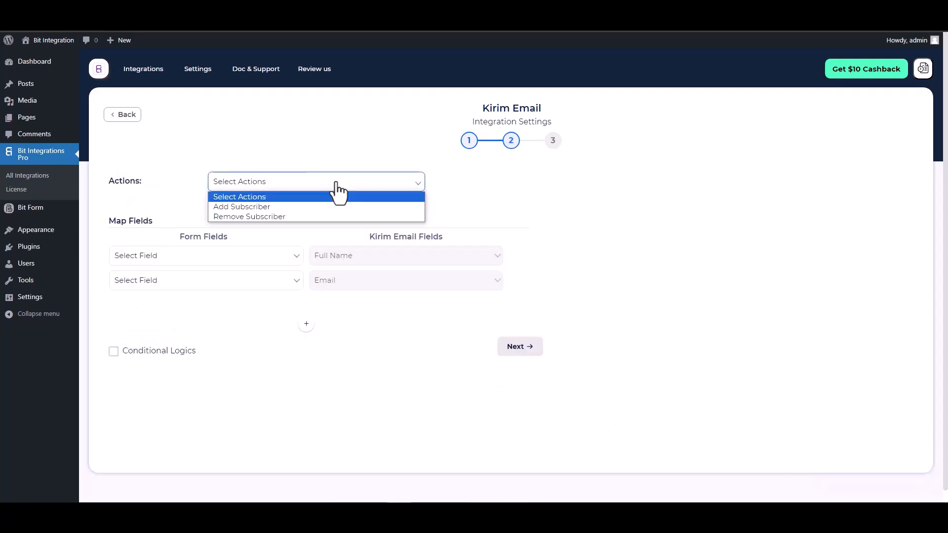
click(259, 206)
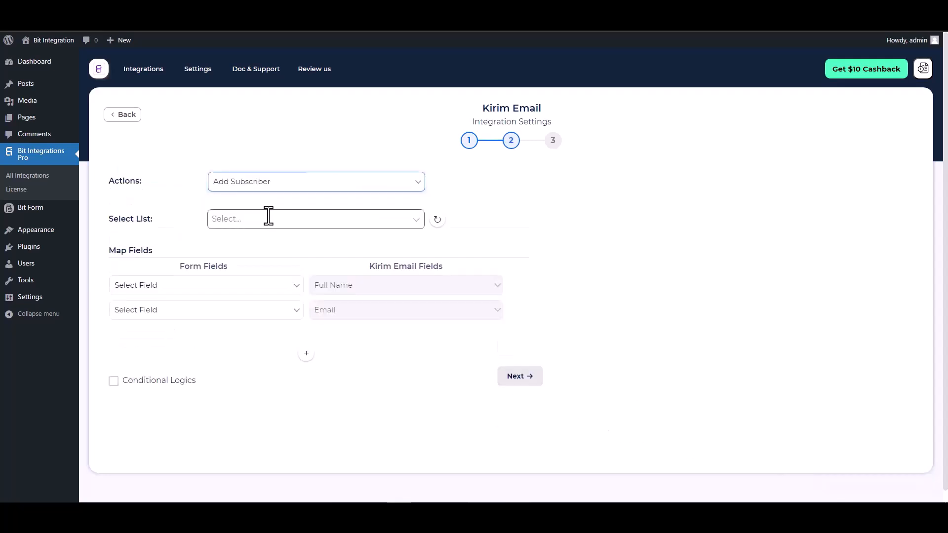
click(295, 221)
click(265, 241)
- Map the form's Name to Full Name and Email to Email, leaving conditional logic off
click(258, 288)
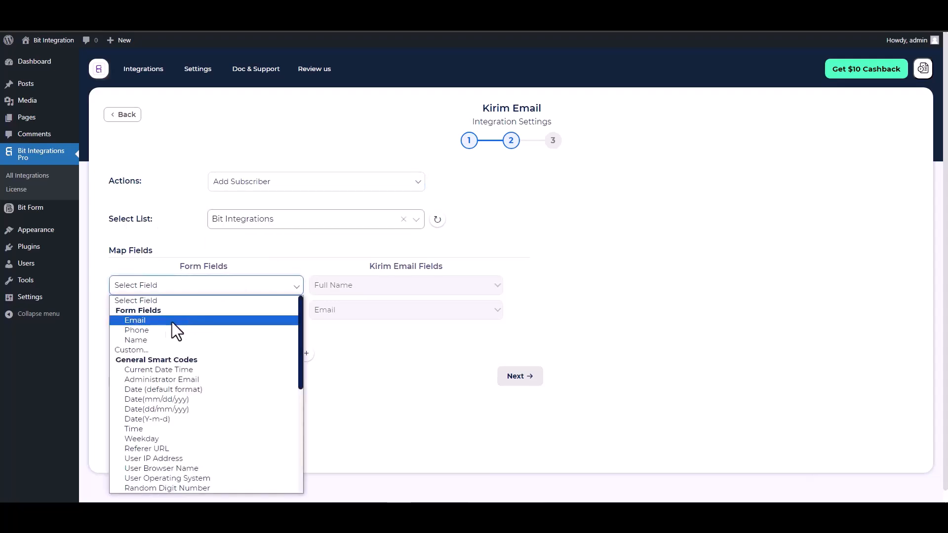
click(144, 340)
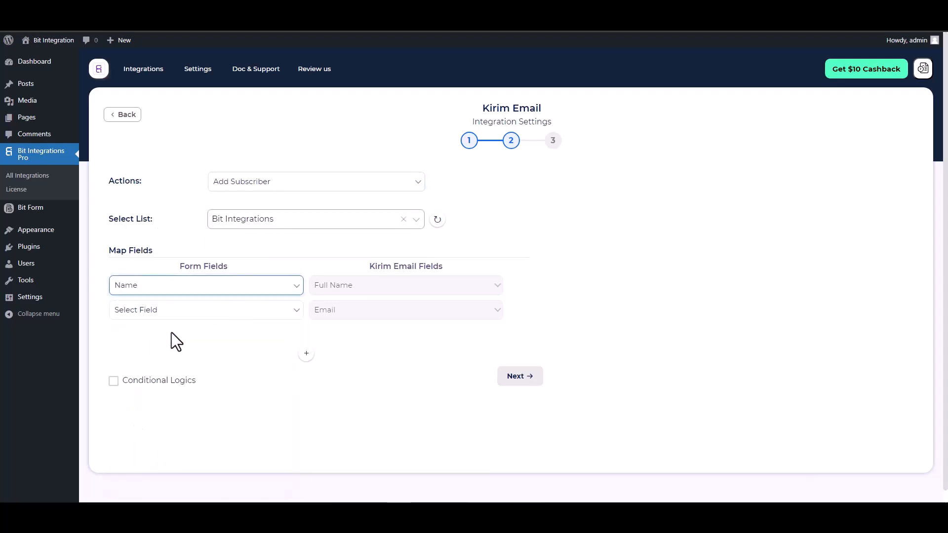
click(232, 311)
click(137, 135)
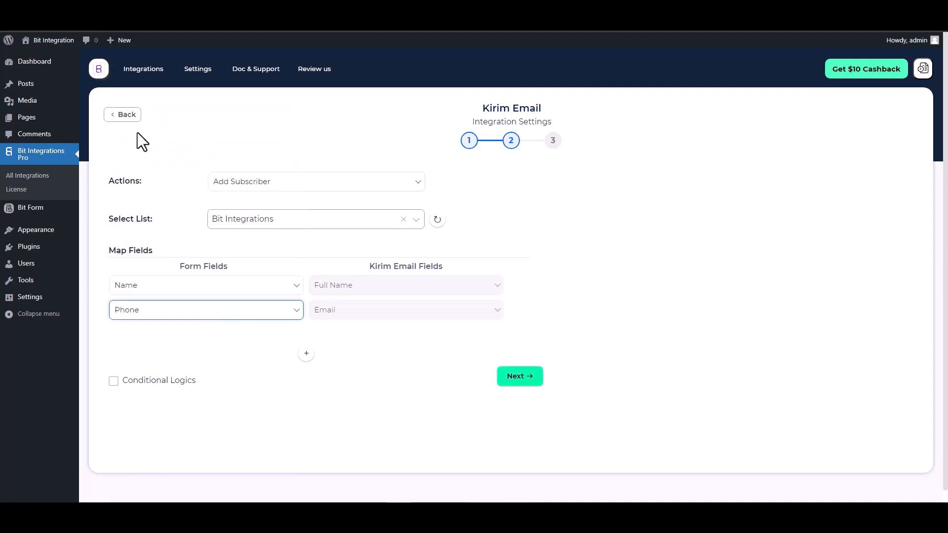
click(148, 310)
click(136, 126)
scroll(519, 271, down, 1)
click(161, 370)
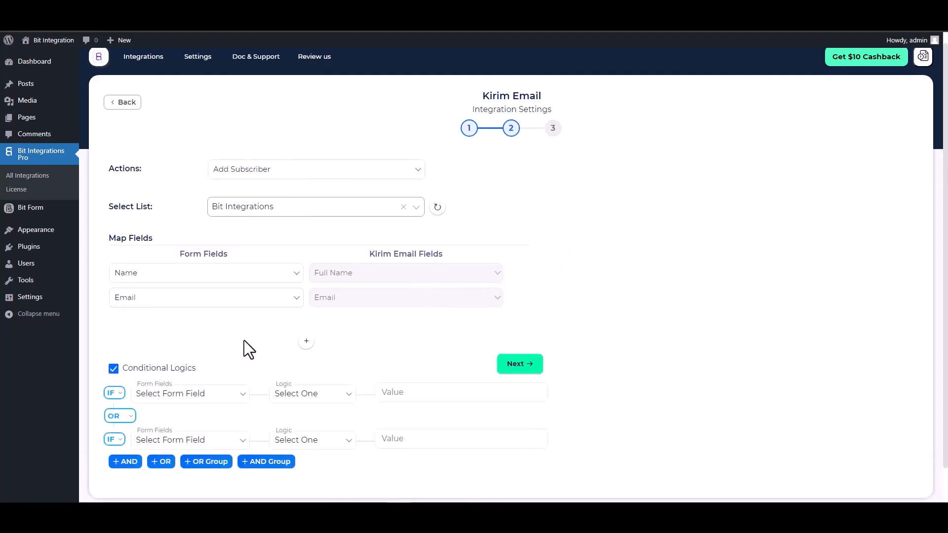
scroll(235, 358, down, 2)
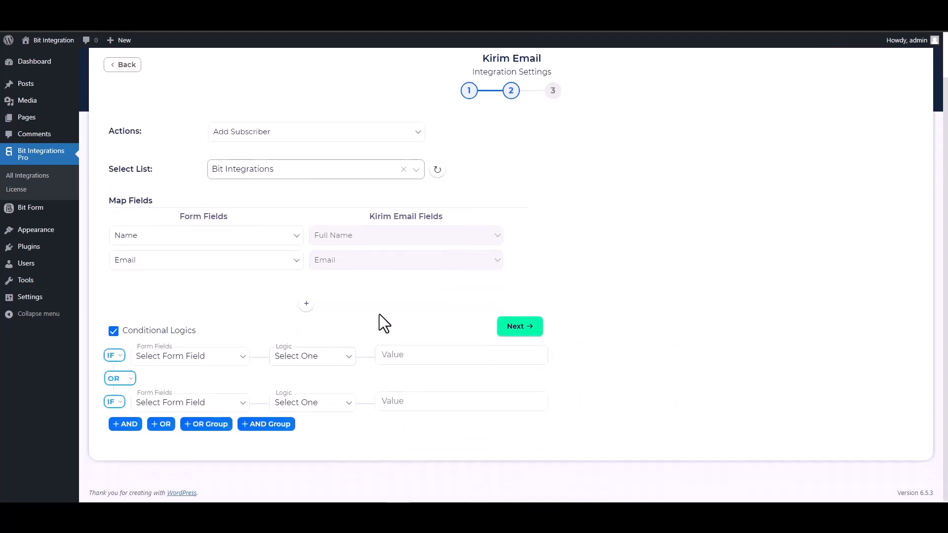
click(112, 337)
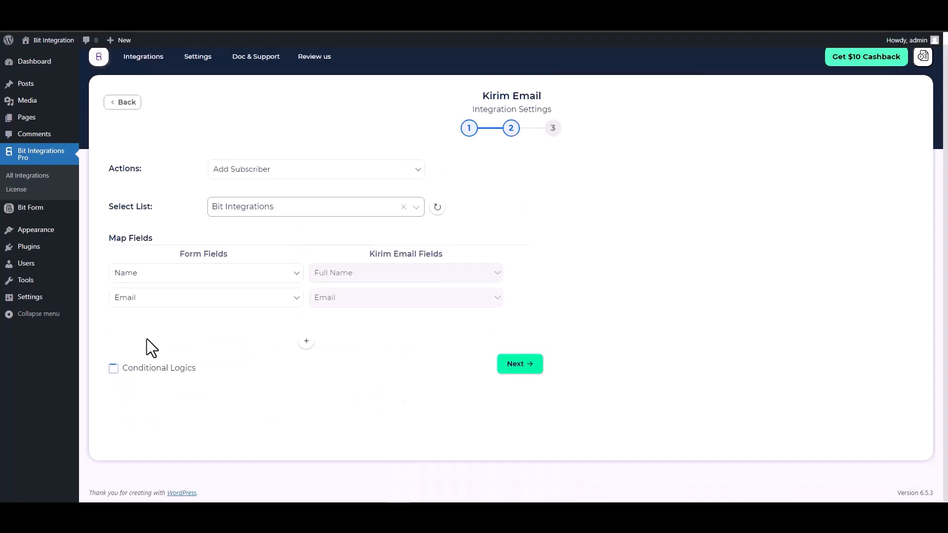
- Finish and save the Kirim Email integration
click(516, 366)
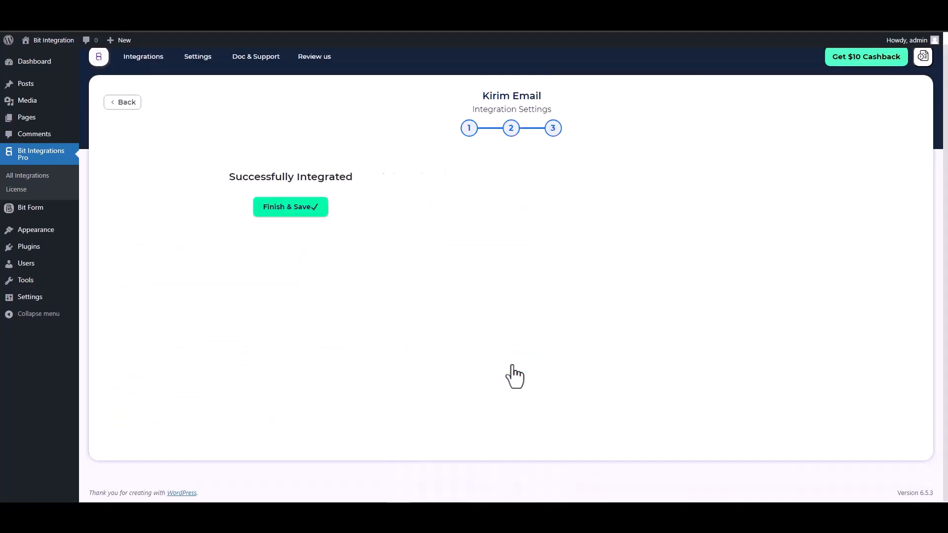
click(504, 210)
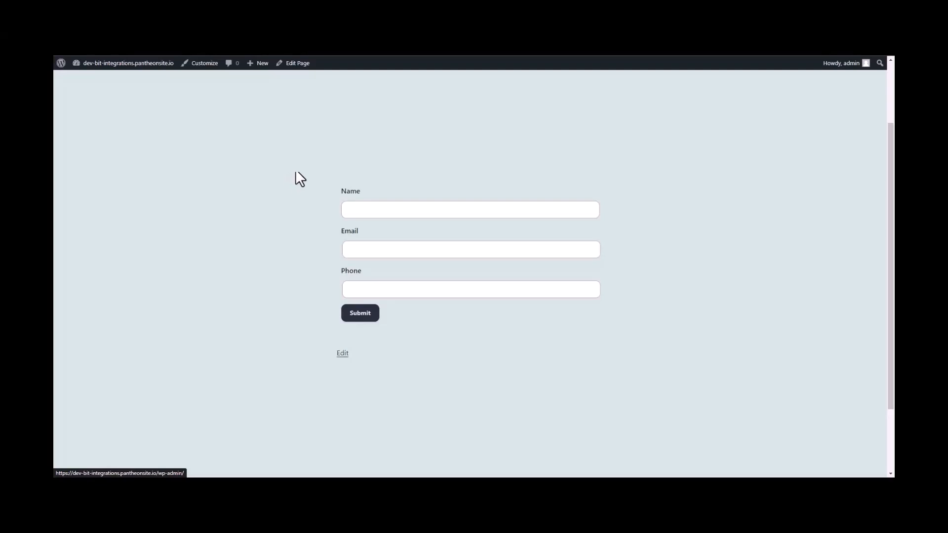
click(369, 210)
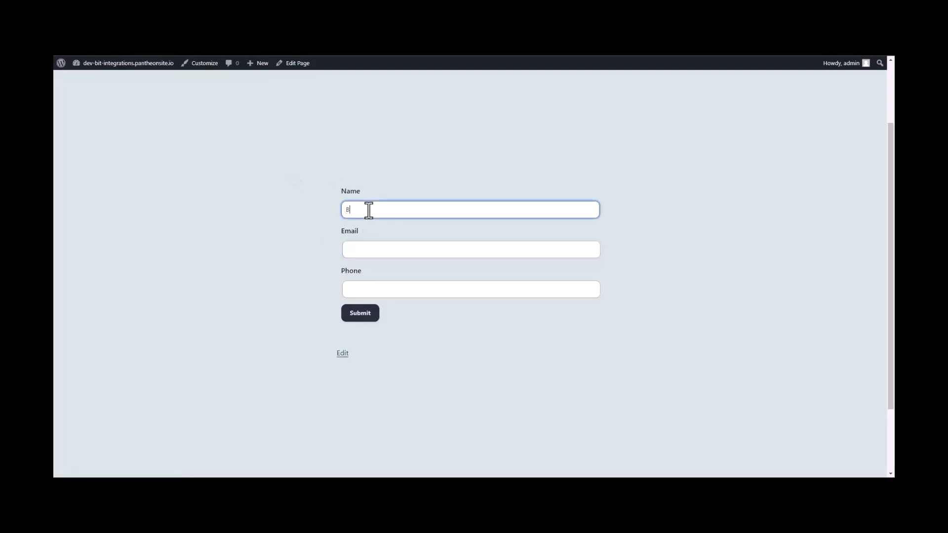
- Submit a test entry named 'Bit Integ' with a sample e-mail address and phone number
text(Bit Integrations)
click(360, 251)
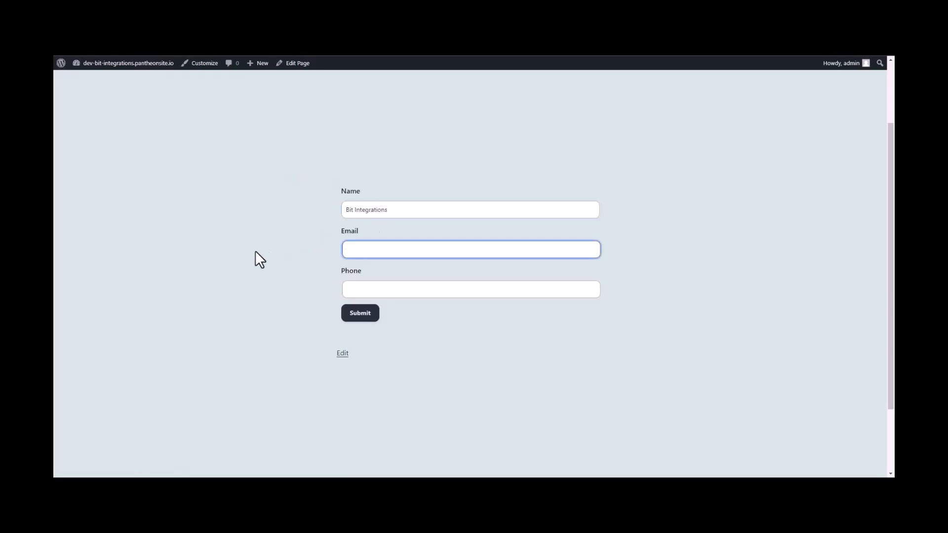
key(Tab)
text(444555666)
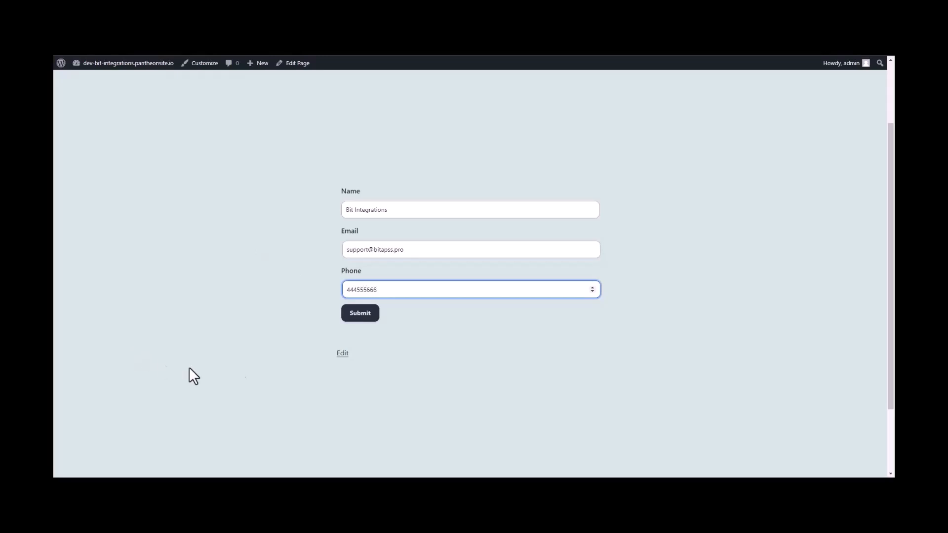
click(370, 316)
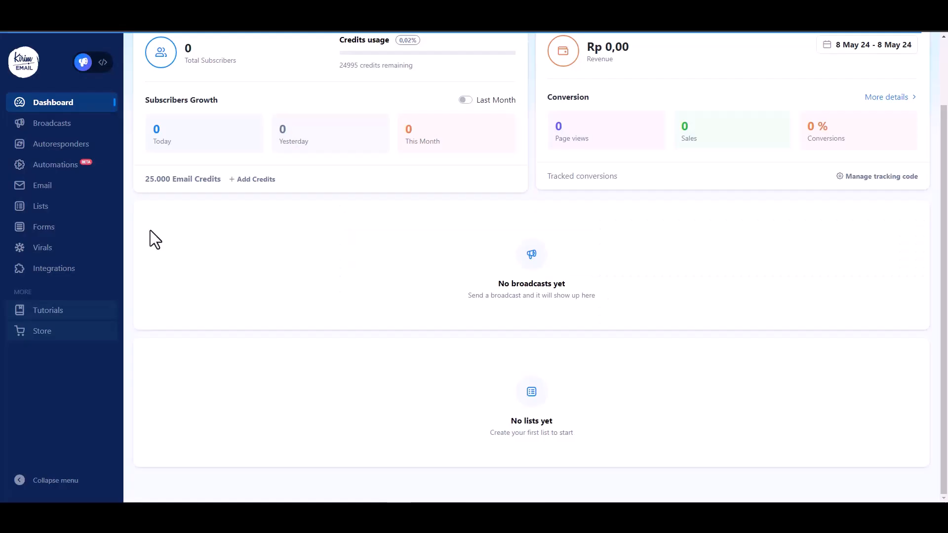
- Open Kirim Email's Lists page and view the Bit Integrations list's subscribers
click(47, 211)
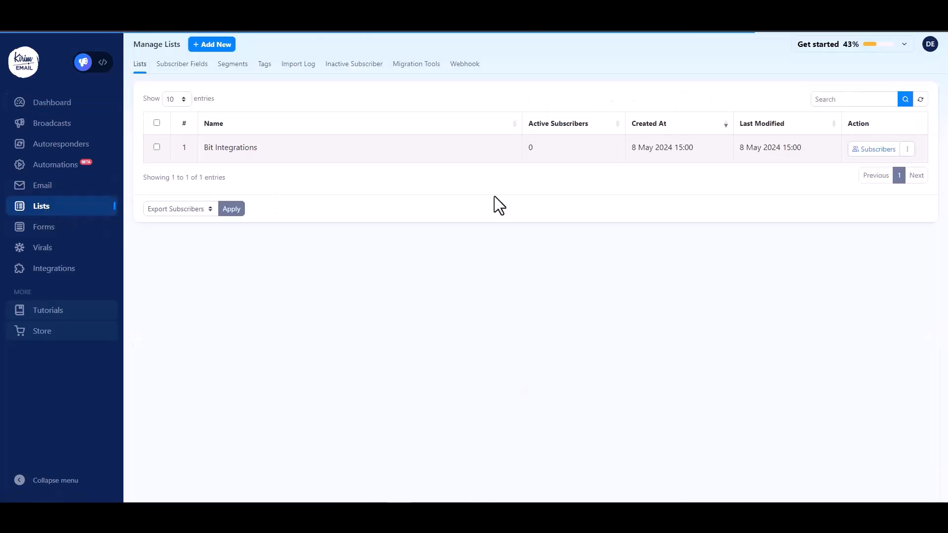
click(881, 151)
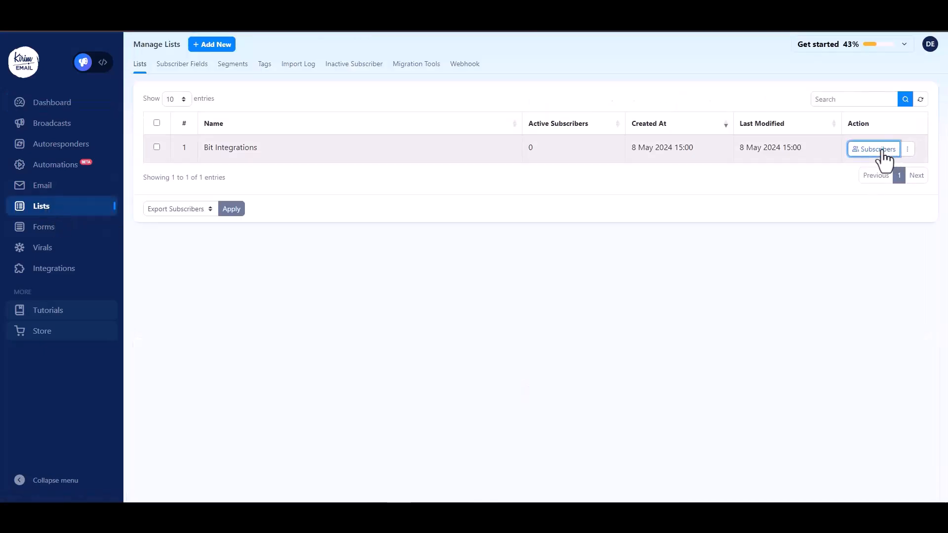